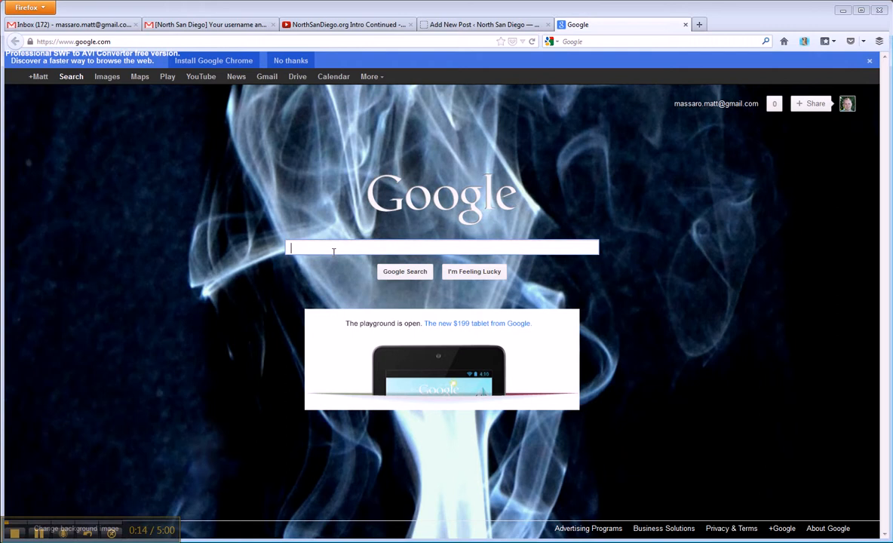
# Search Google for "keyword tool" and open the Google AdWords Keyword Tool
pyautogui.write('keywo')
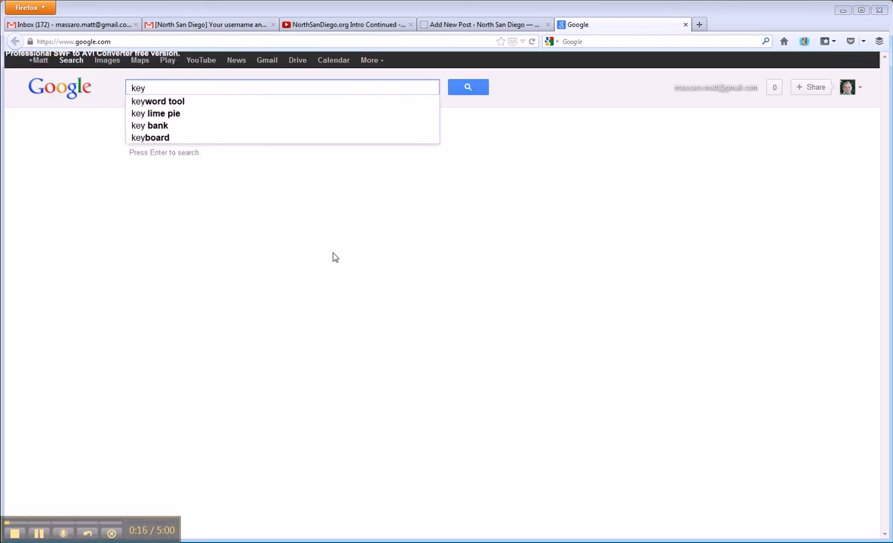
pyautogui.write('rd tool')
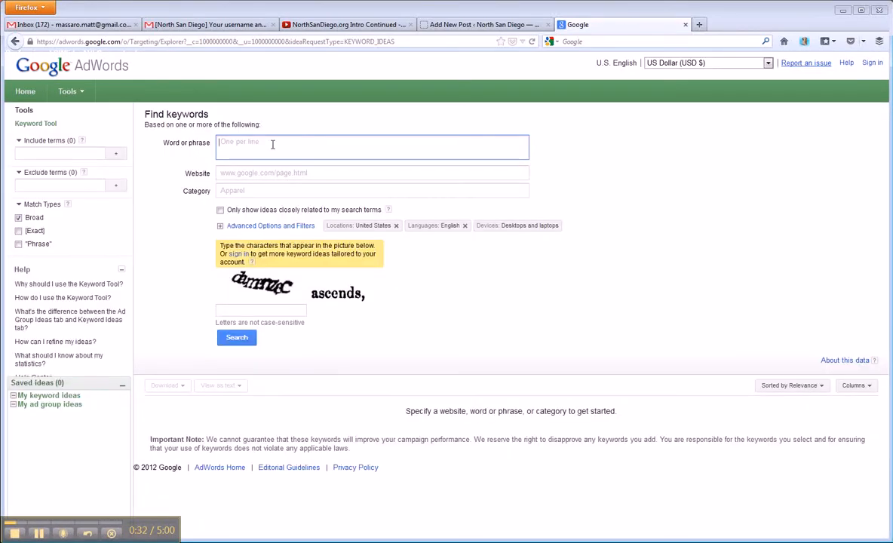
# Enter the phrases "cardiff barbers", "san diego barbers" and "north san diego barbers" on separate lines as the keyword search terms
pyautogui.write('cardiff barbers')
pyautogui.press('Return')
pyautogui.write('san diego barbers')
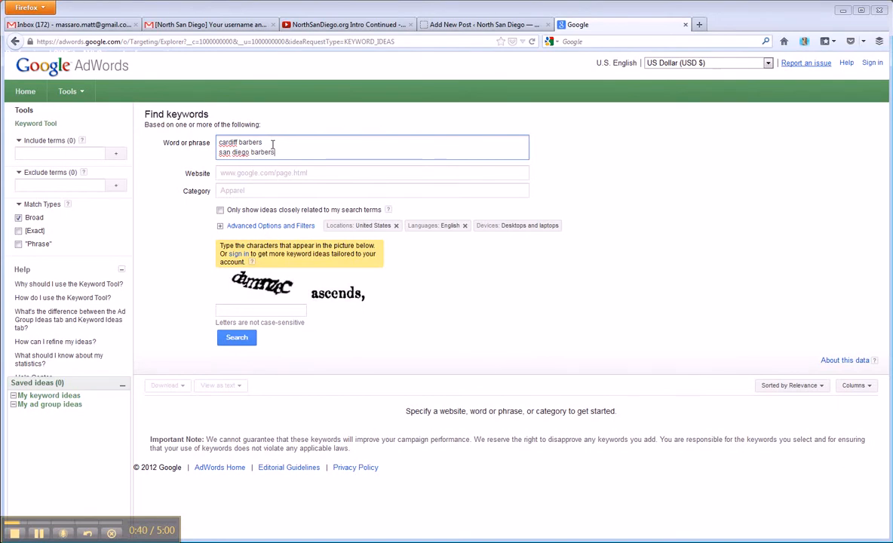
pyautogui.press('Return')
pyautogui.write('north ')
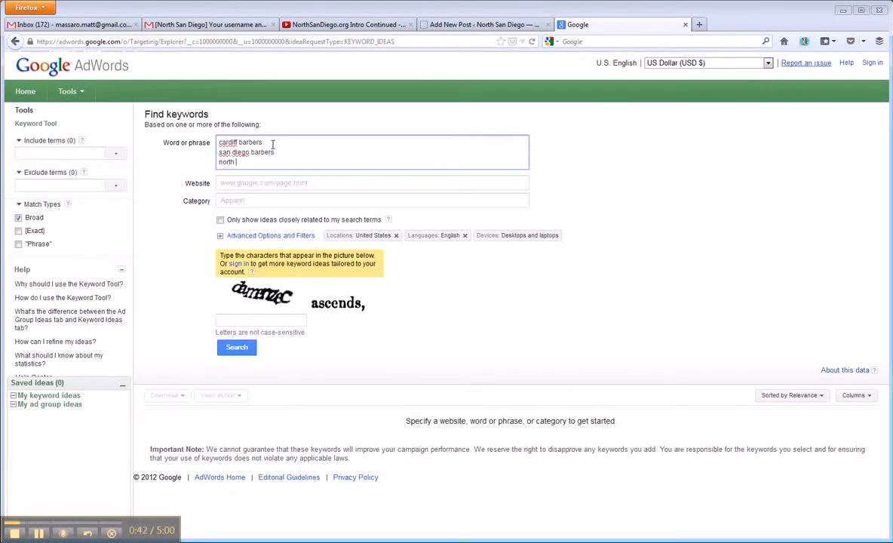
pyautogui.write('san diego barbers')
# Enter the captcha characters and run the keyword search
pyautogui.click(239, 323)
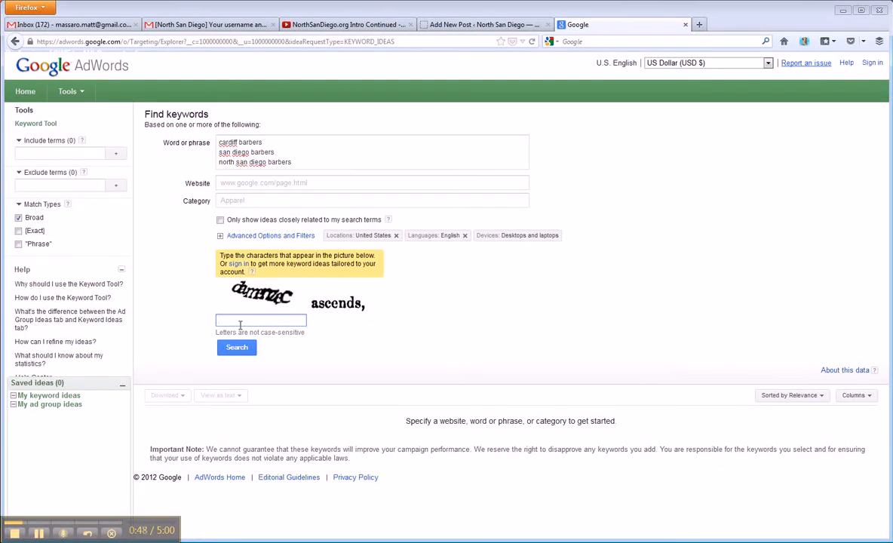
pyautogui.write('damenzec ascends,')
pyautogui.press('Return')
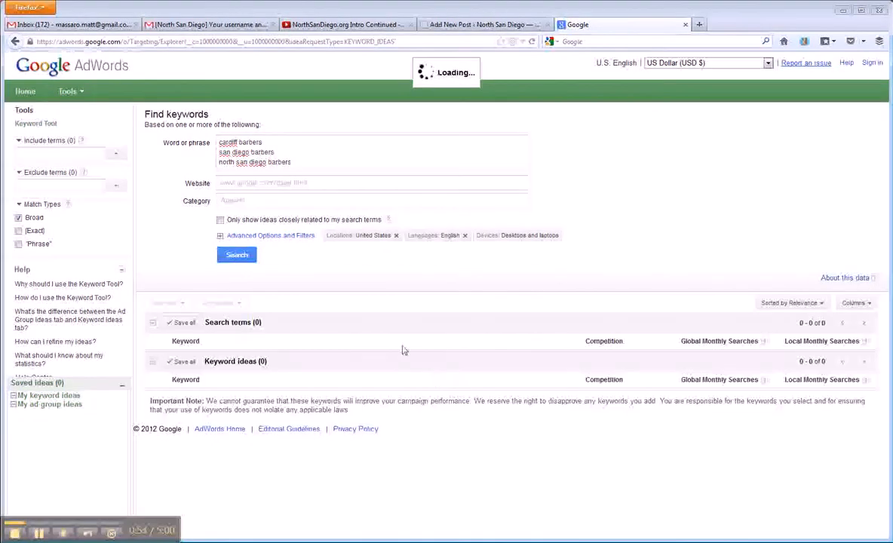
# Examine the competition and the global and local monthly searches of the three search terms and the keyword ideas
pyautogui.scroll(-1, 348, 355)
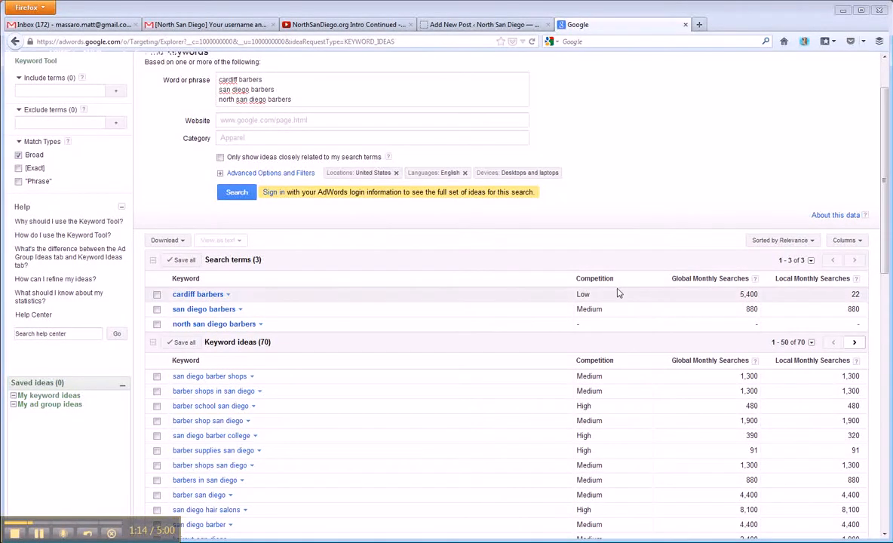
pyautogui.moveTo(581, 300)
pyautogui.moveTo(604, 319)
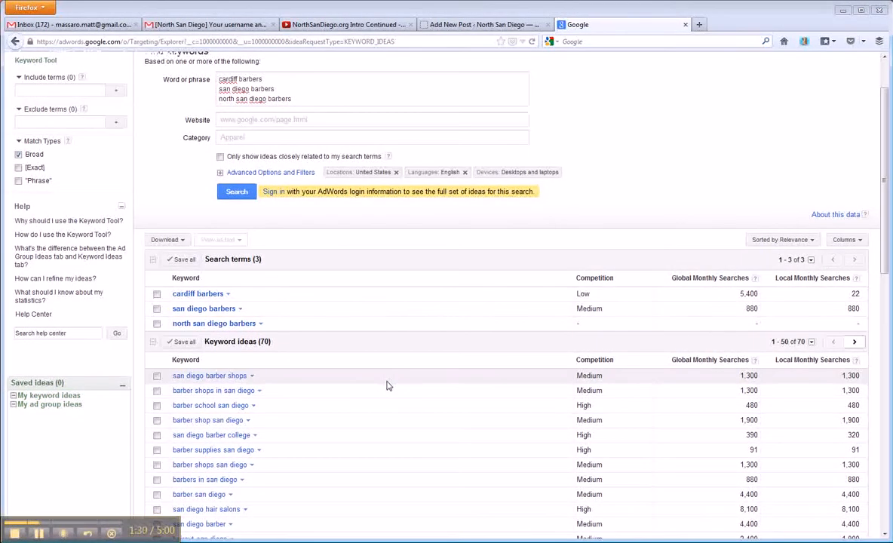
pyautogui.scroll(-5, 387, 386)
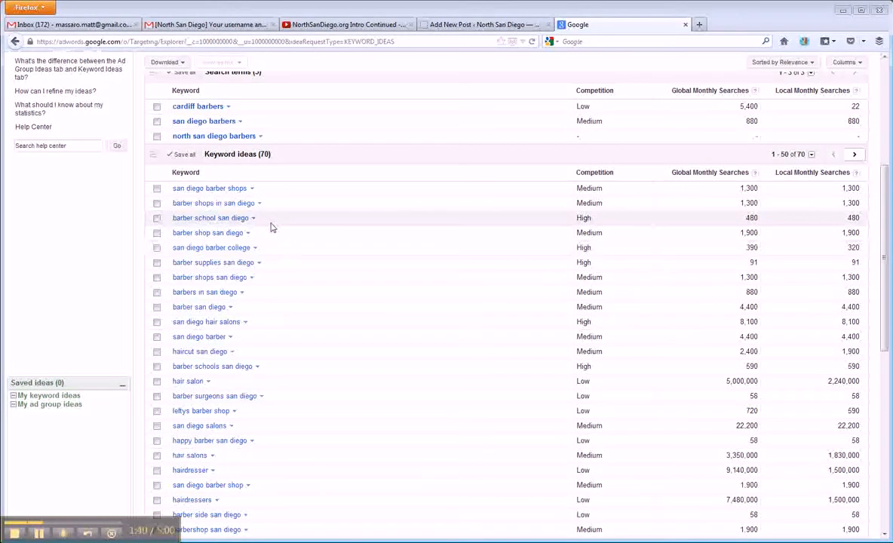
pyautogui.scroll(1, 477, 371)
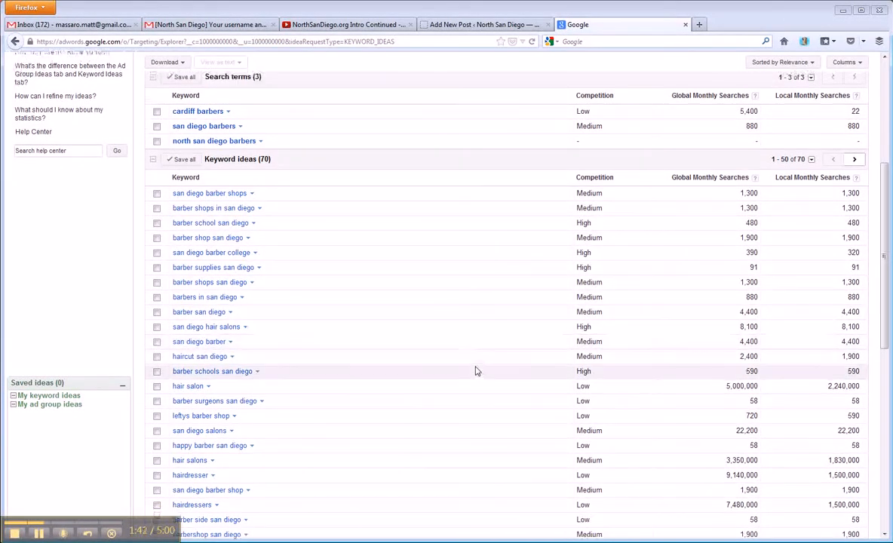
pyautogui.scroll(4, 347, 332)
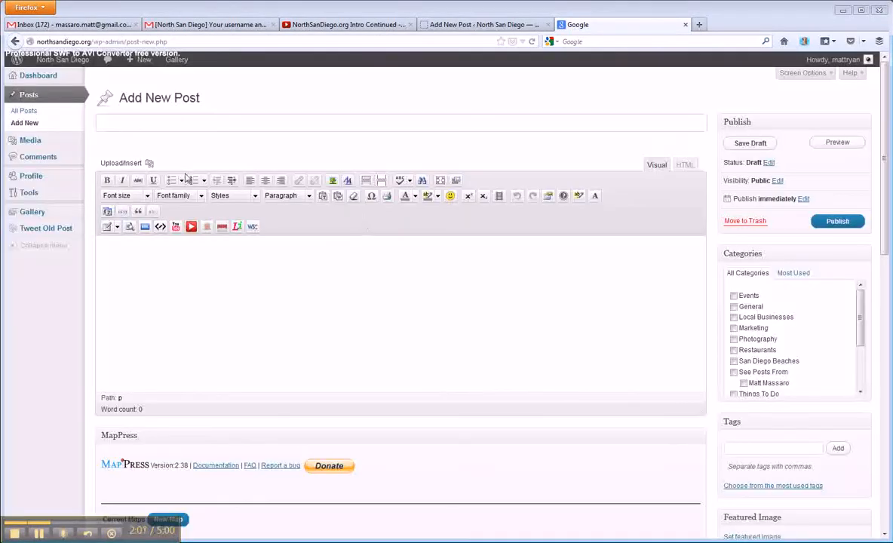
# Switch to the WordPress new post page and title the post "Cardiff Barbers in Cardiff by the Sea, CA"
pyautogui.write('Car')
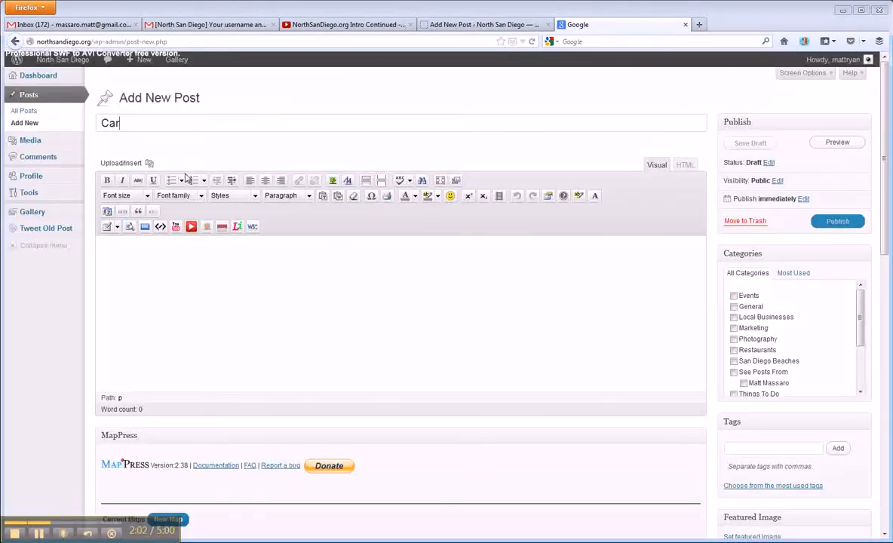
pyautogui.write('diff Barbers')
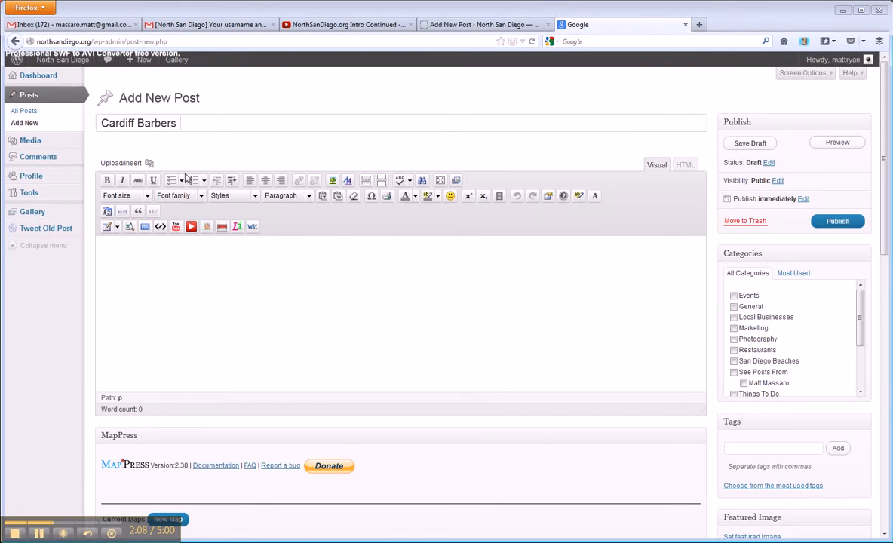
pyautogui.write('in Cardiff by the sea ')
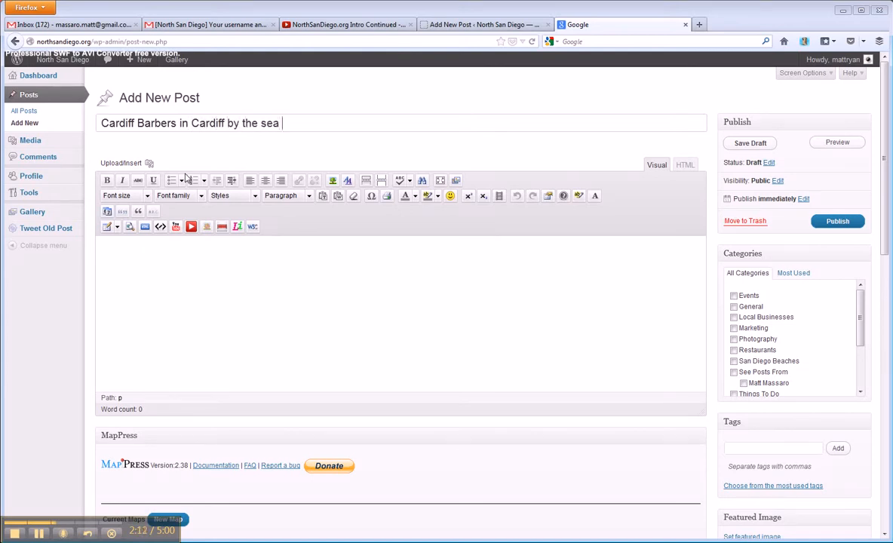
pyautogui.write('CA')
pyautogui.press('BackSpace')
pyautogui.write('Sea, CA')
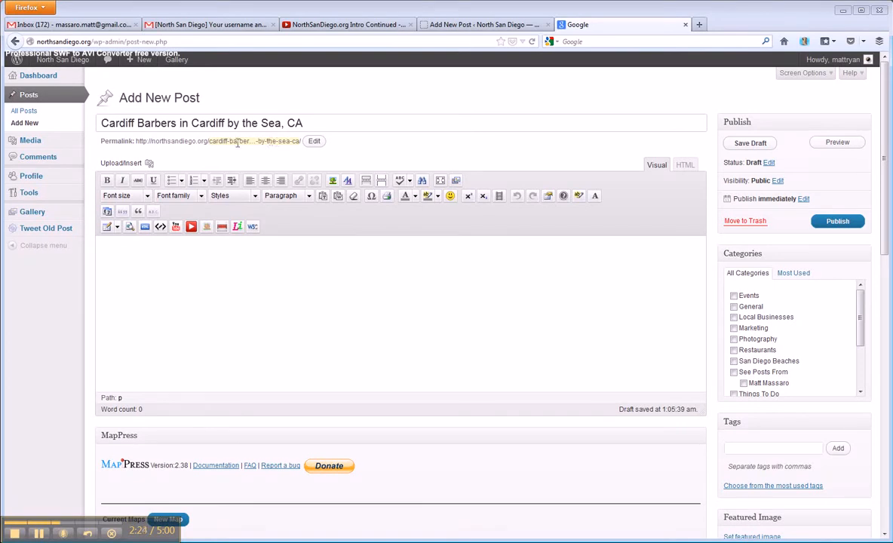
# Open the post's permalink slug for editing and put the cursor in the empty post body
pyautogui.moveTo(210, 141); pyautogui.dragTo(272, 141)
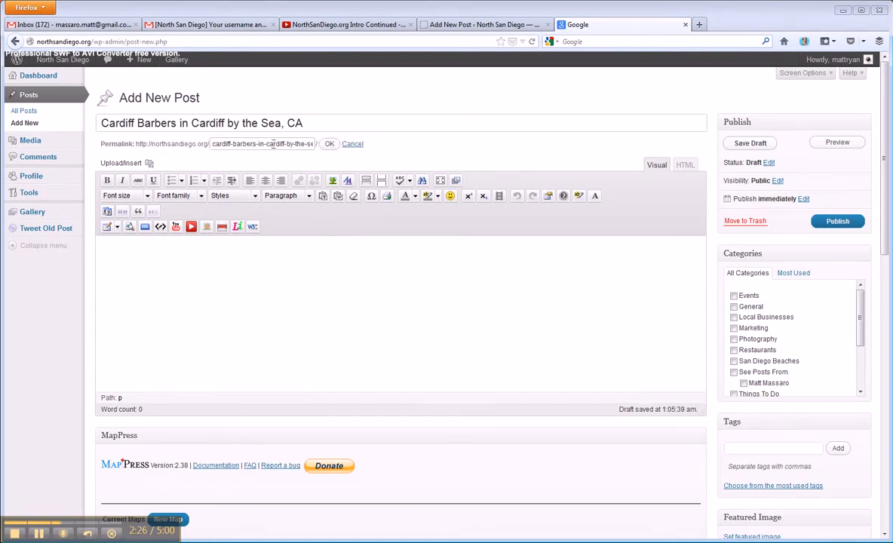
pyautogui.click(235, 161)
pyautogui.click(253, 326)
# Look over the post page's MapPress, Keyword Density Checker, Excerpt, Custom Fields and All in One SEO Pack sections
pyautogui.scroll(-1, 311, 292)
pyautogui.scroll(-8, 311, 292)
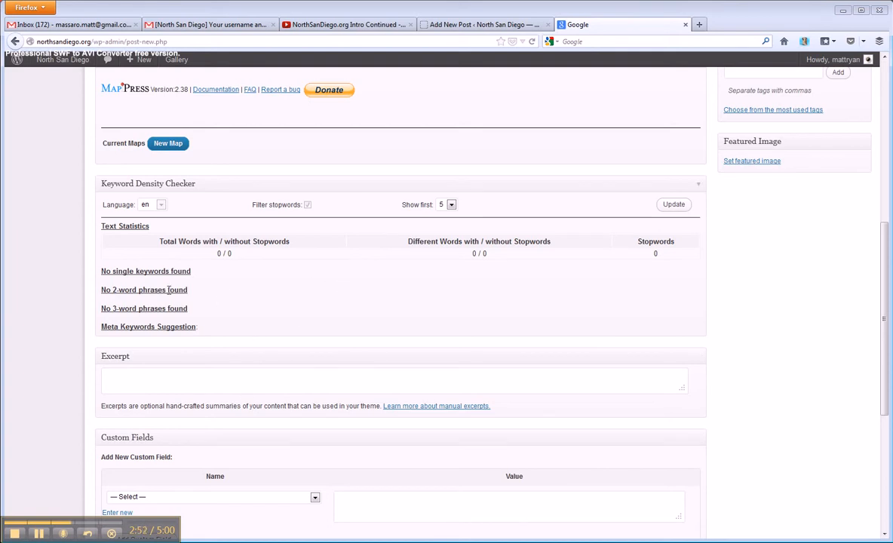
pyautogui.scroll(1, 374, 306)
pyautogui.scroll(3, 386, 310)
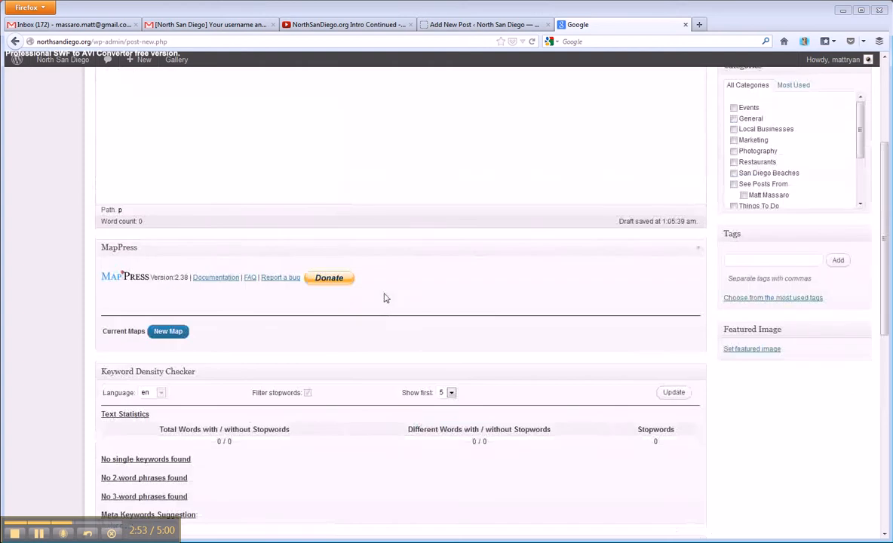
pyautogui.scroll(-2, 339, 358)
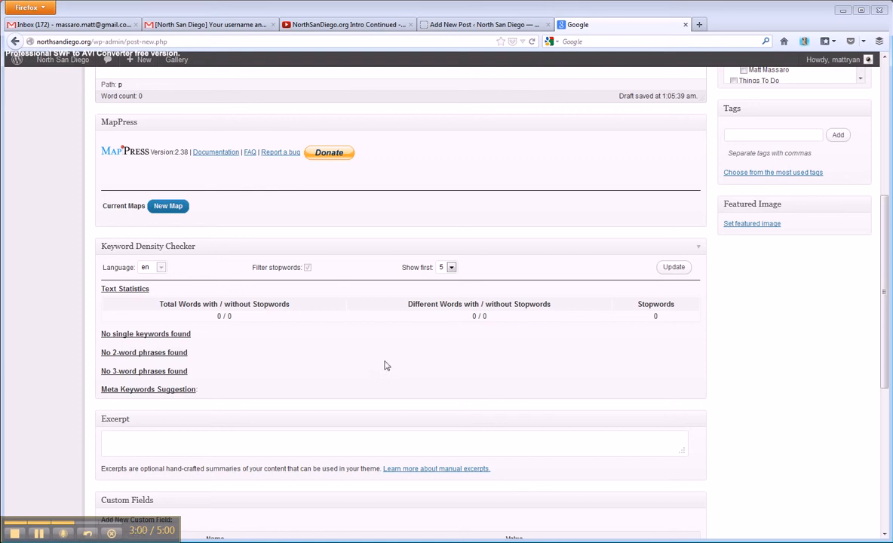
pyautogui.scroll(-3, 317, 374)
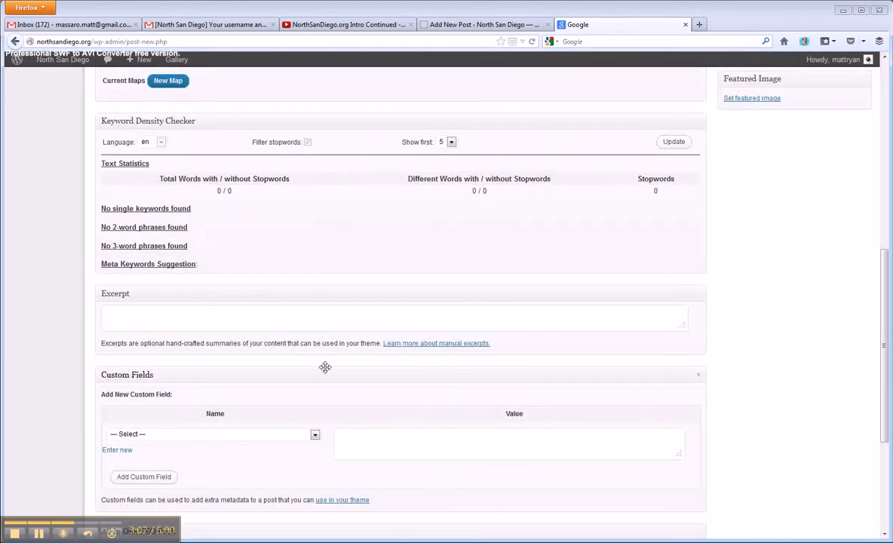
pyautogui.scroll(-5, 436, 394)
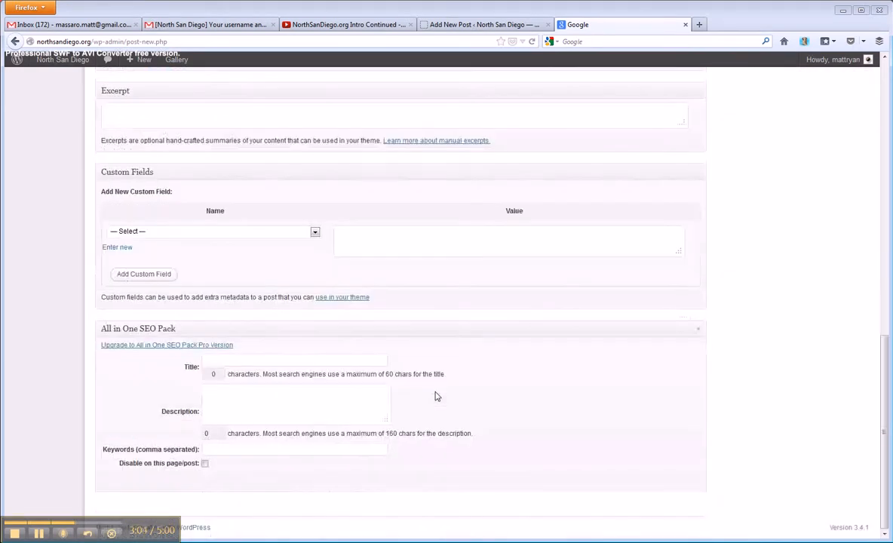
pyautogui.scroll(12, 421, 417)
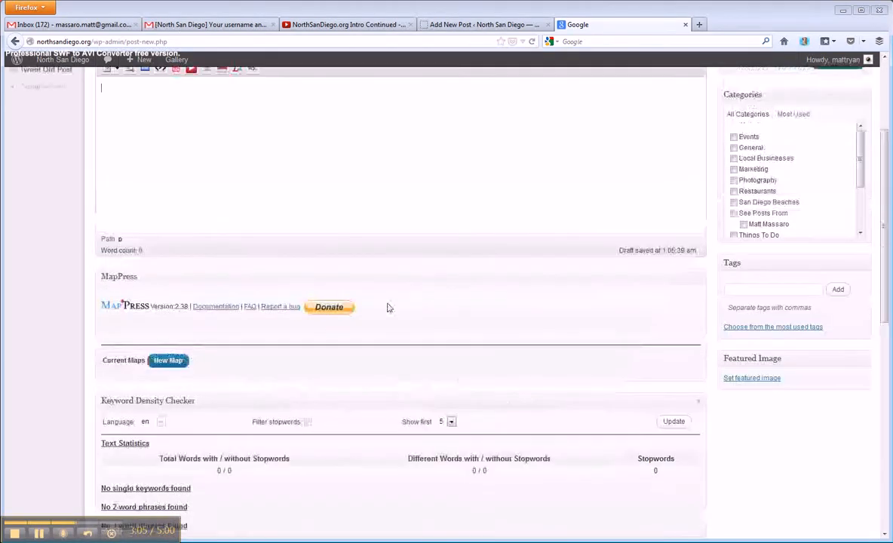
pyautogui.scroll(2, 389, 308)
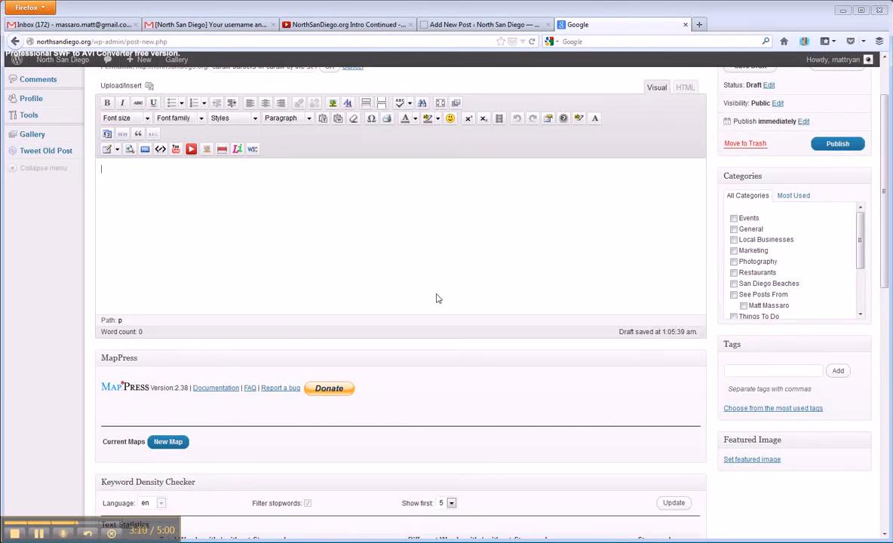
# Set the All in One SEO Pack title to "Cardiff Barbers Cardiff by the sea, ca"
pyautogui.scroll(-12, 515, 307)
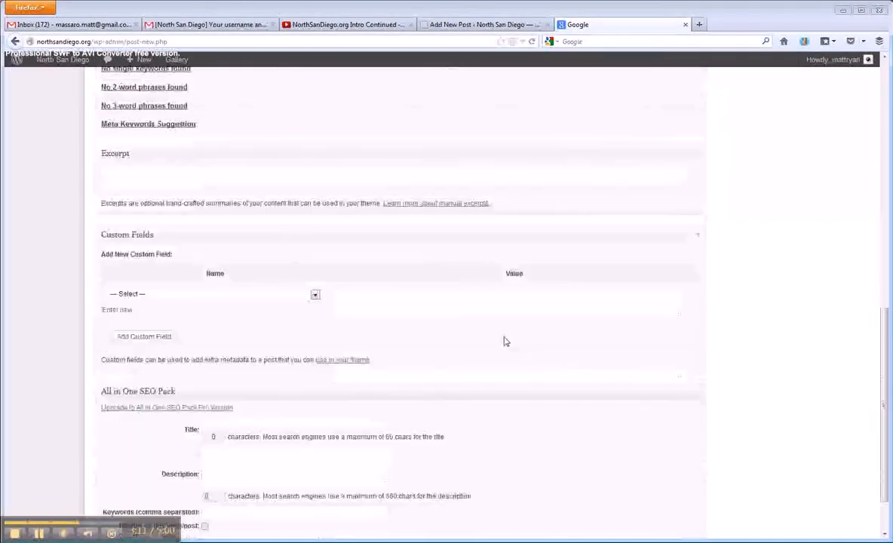
pyautogui.scroll(-2, 488, 361)
pyautogui.click(228, 406)
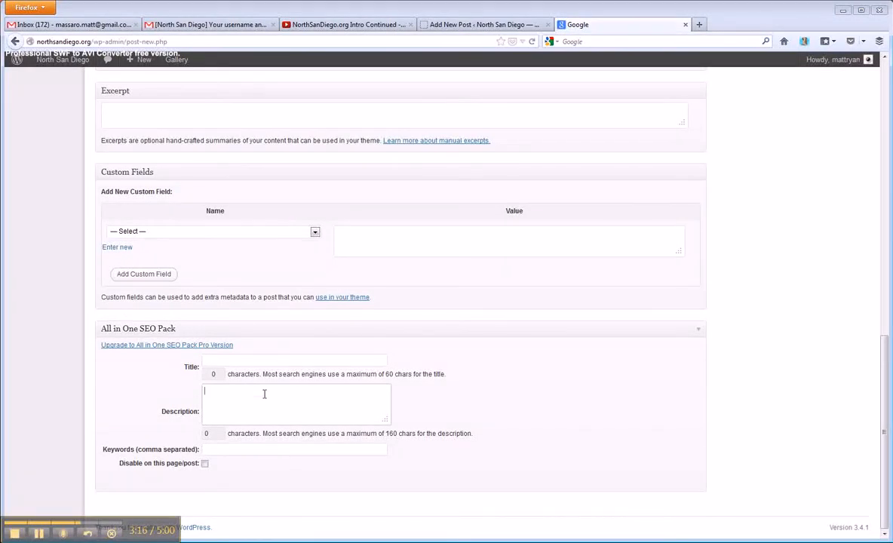
pyautogui.click(235, 361)
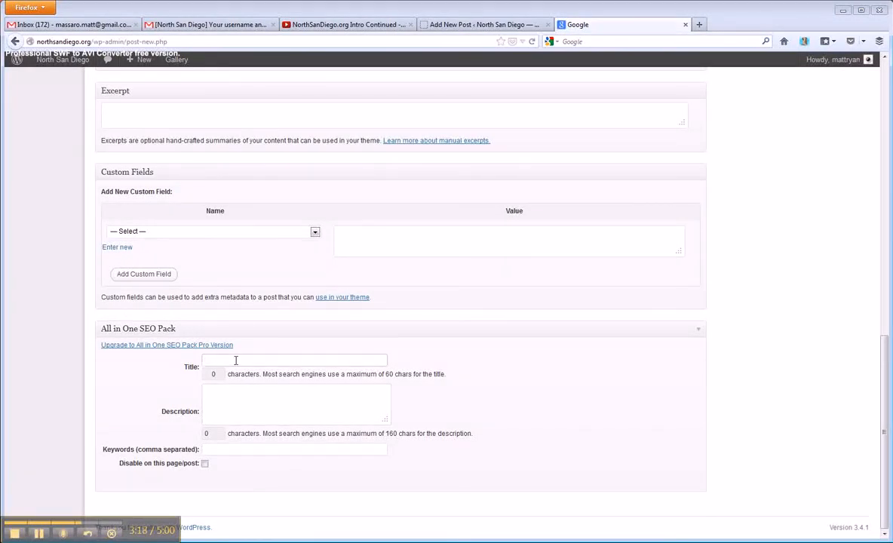
pyautogui.write('Cardiff Ba')
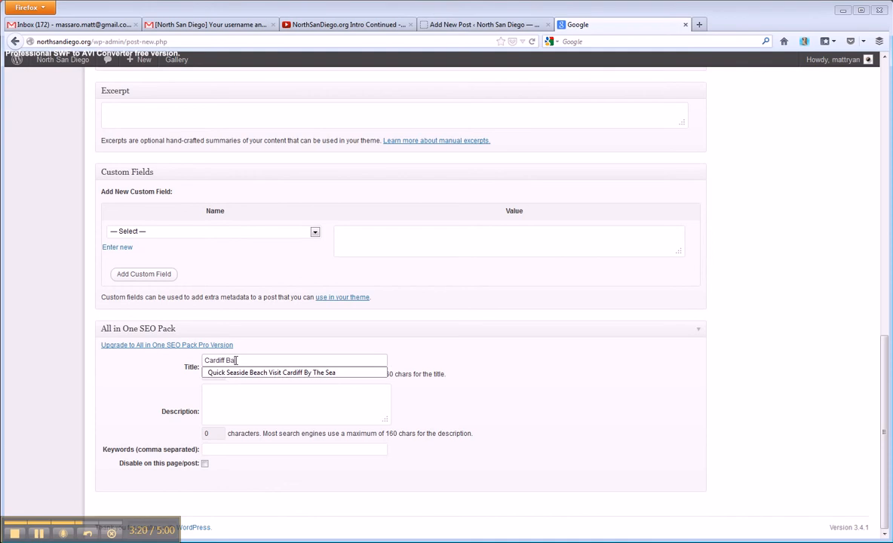
pyautogui.write('rbers ')
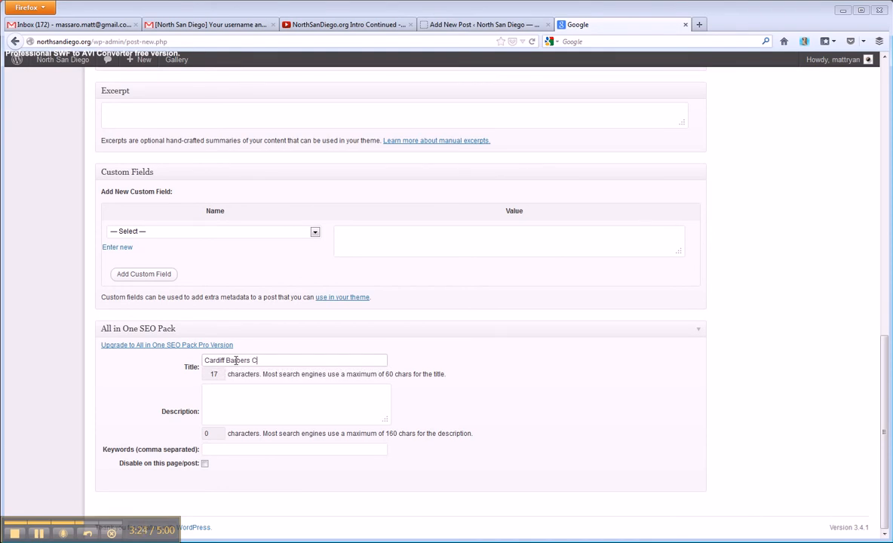
pyautogui.write('Cardiff by the sea, ca')
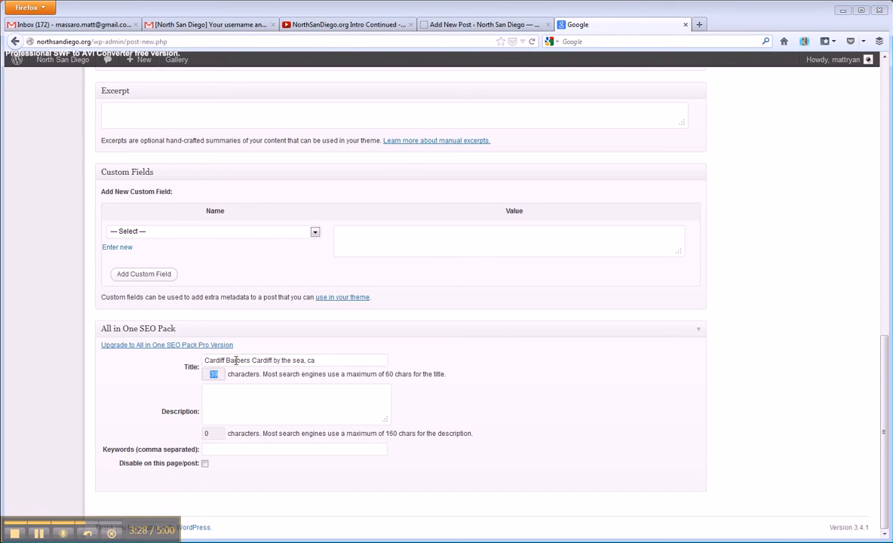
# Enter the SEO keywords "cardiff, sandiego, barbers, san diego barbers," for the post
pyautogui.click(227, 400)
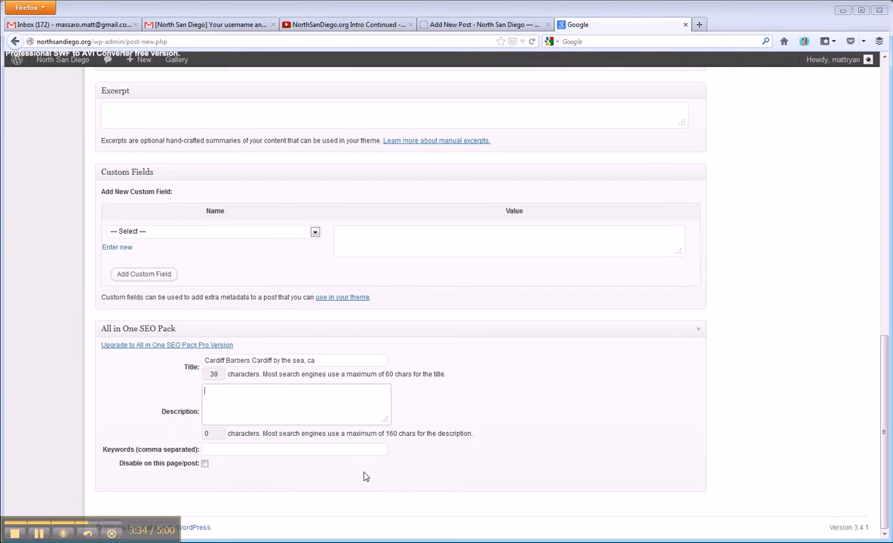
pyautogui.click(252, 410)
pyautogui.write('cardiff,')
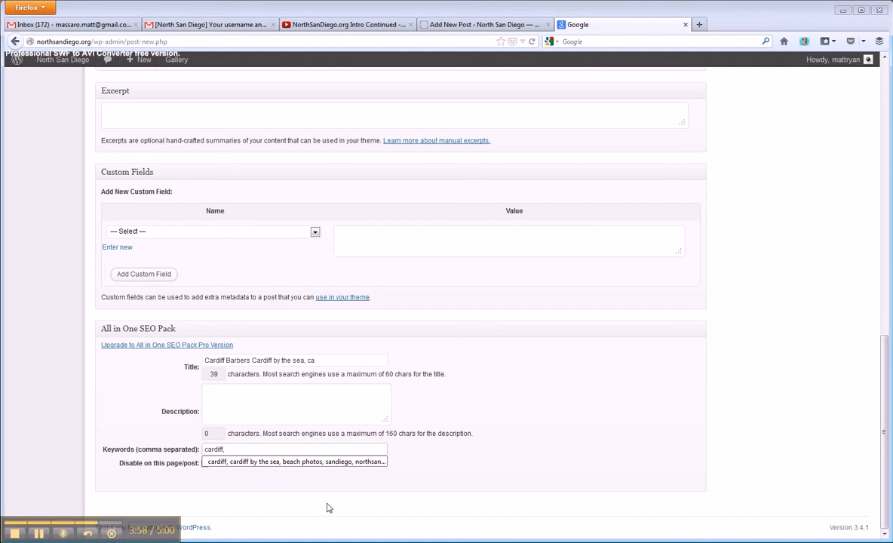
pyautogui.write(' sandiego, barbers, san diego barbers,')
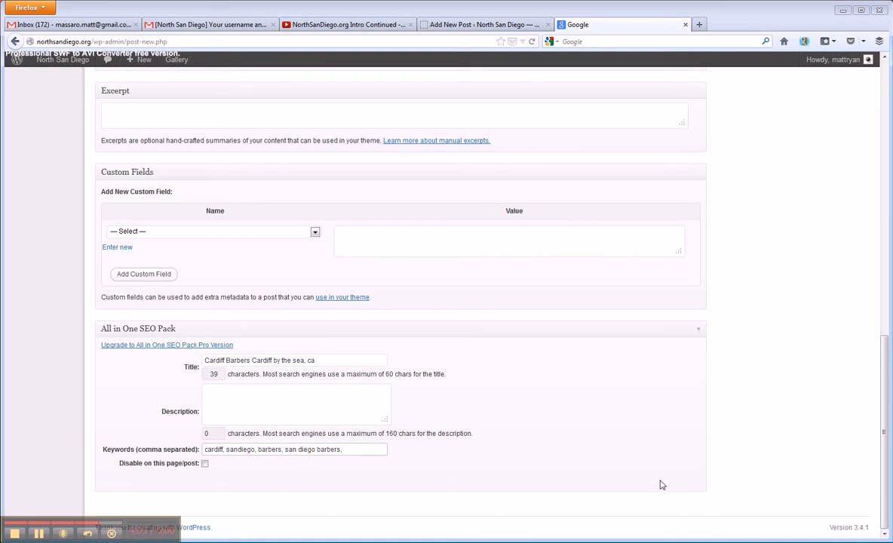
# Return to the AdWords Keyword Tool results and review the search terms and keyword ideas again
pyautogui.scroll(10, 430, 407)
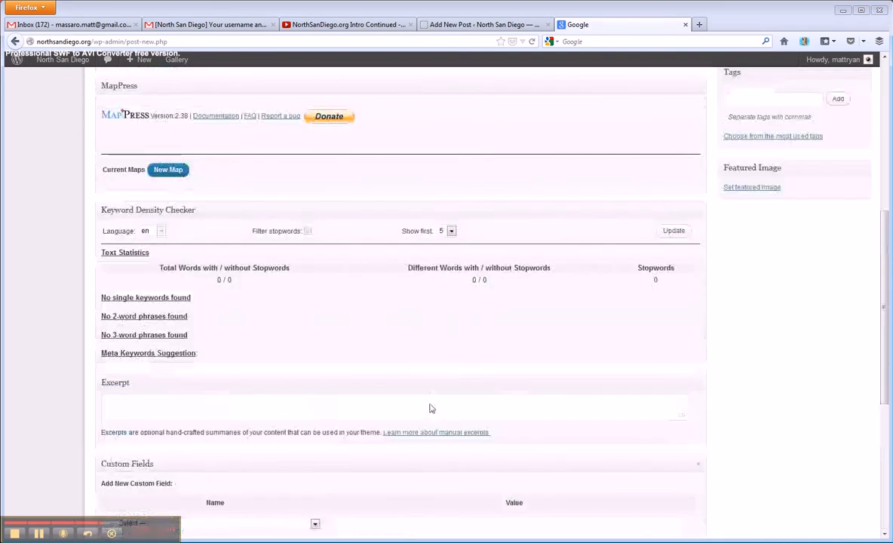
pyautogui.scroll(3, 428, 409)
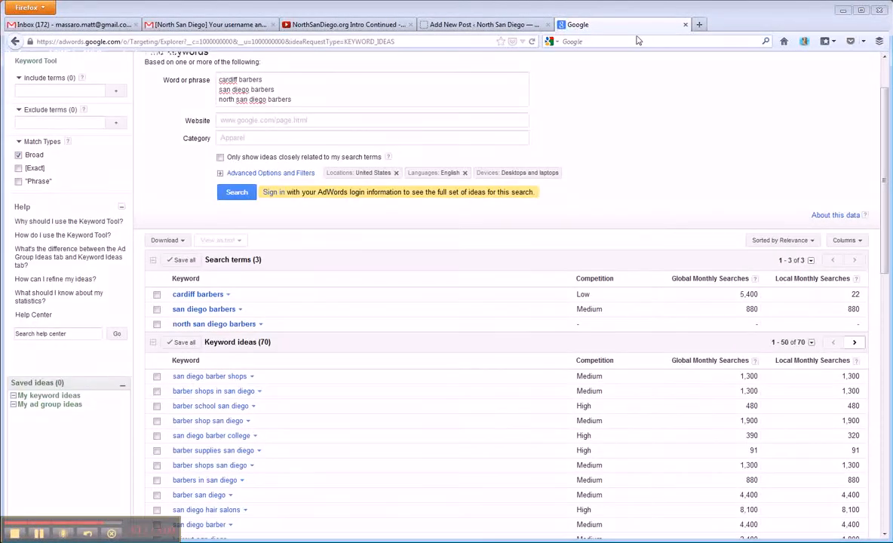
pyautogui.scroll(2, 421, 379)
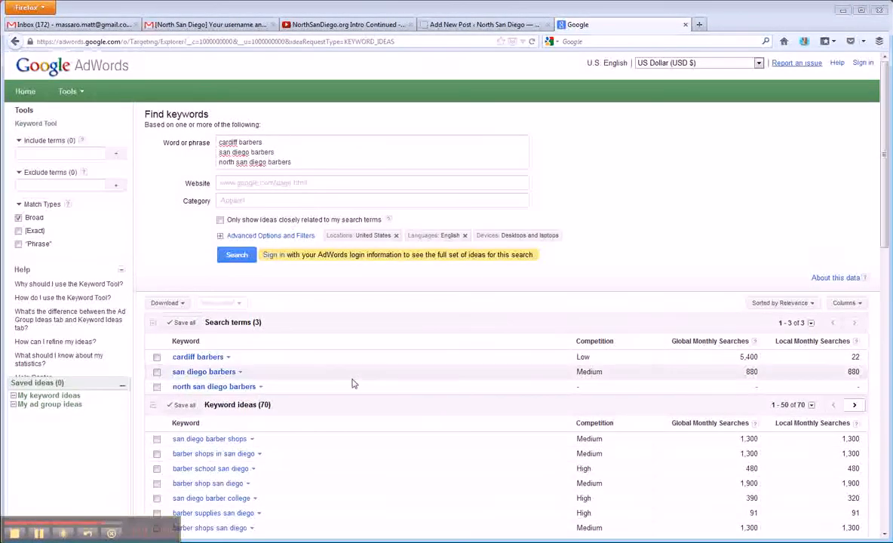
pyautogui.scroll(-2, 355, 381)
pyautogui.scroll(-2, 385, 381)
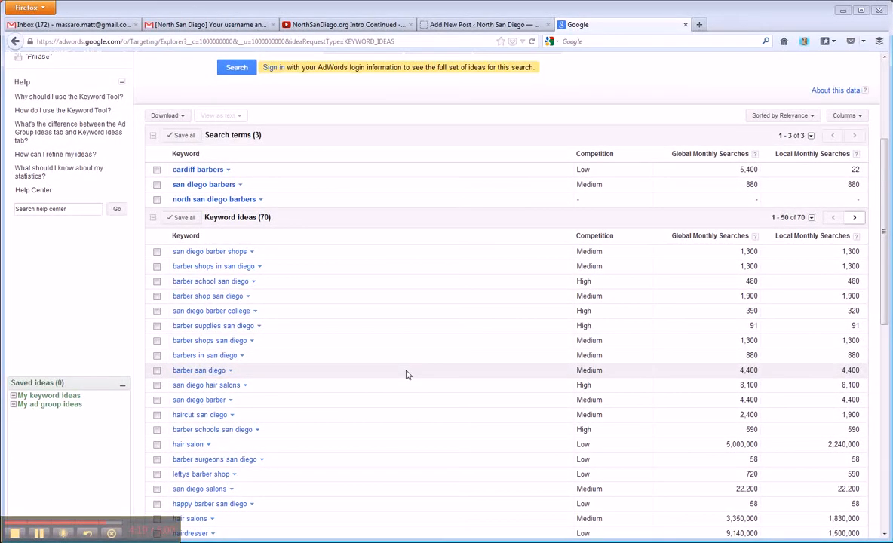
pyautogui.scroll(4, 406, 375)
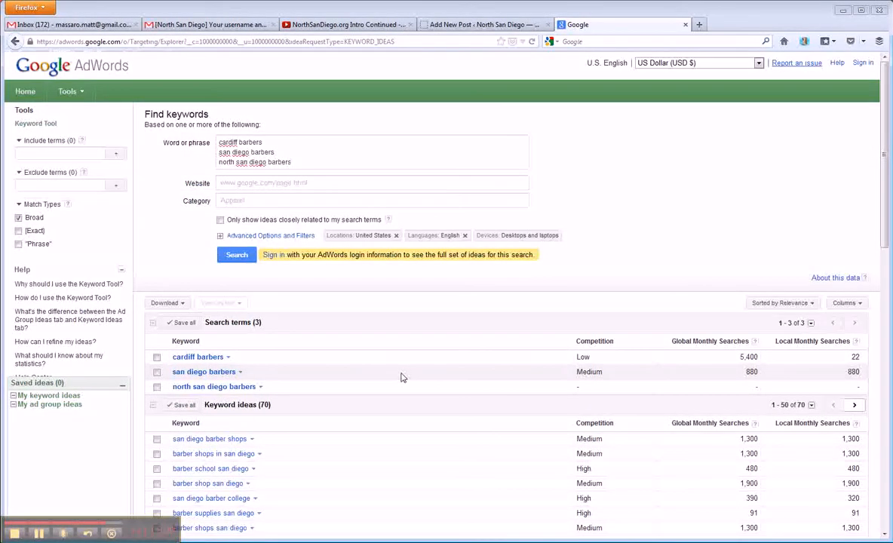